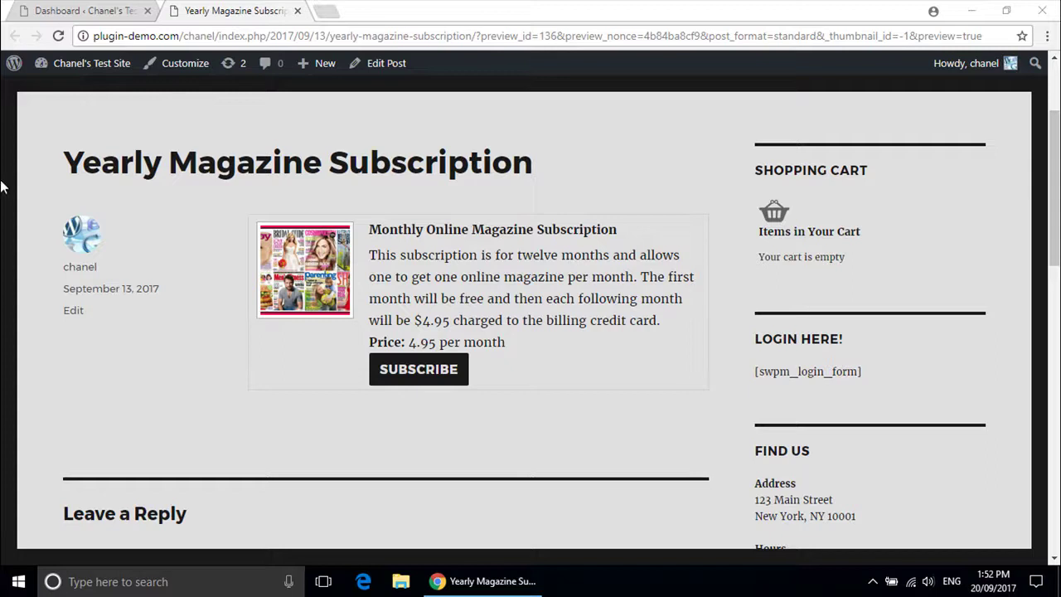
Step: Open WP eStore's Add/Edit Products page from the WordPress dashboard
click(78, 12)
mouse_move(93, 65)
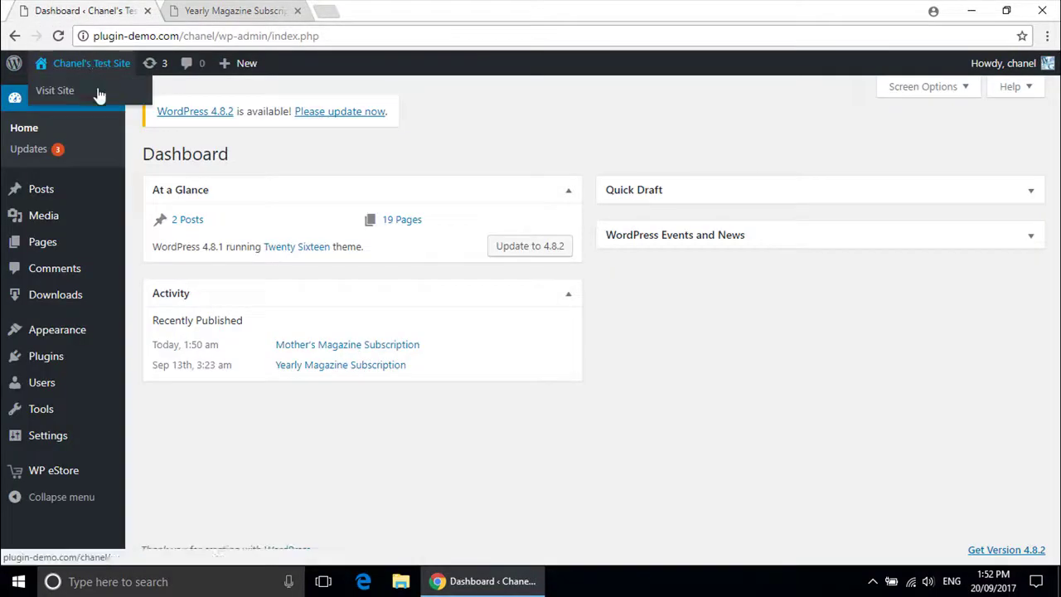
mouse_move(56, 485)
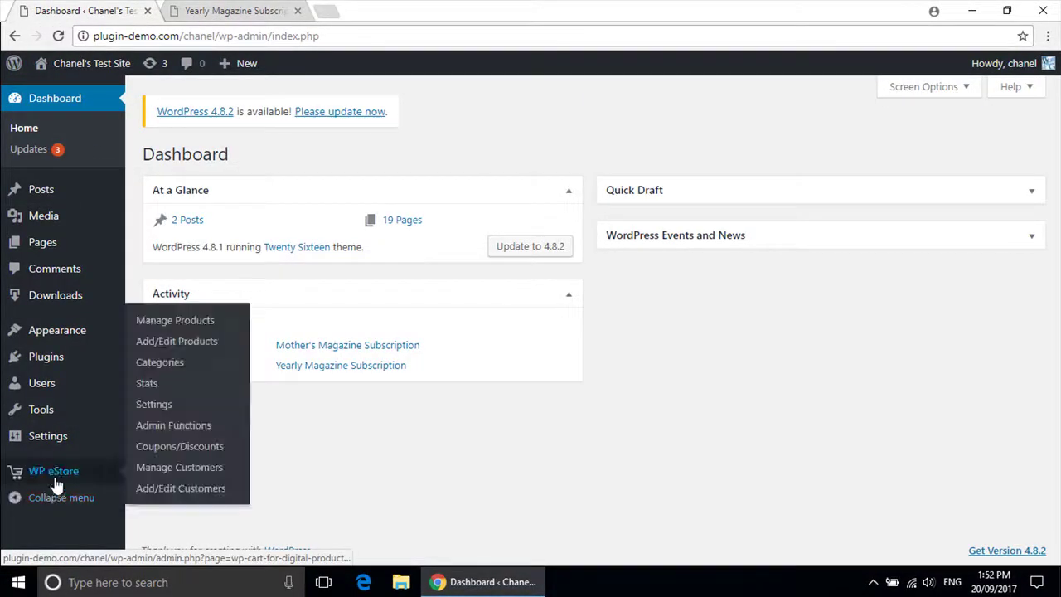
click(189, 352)
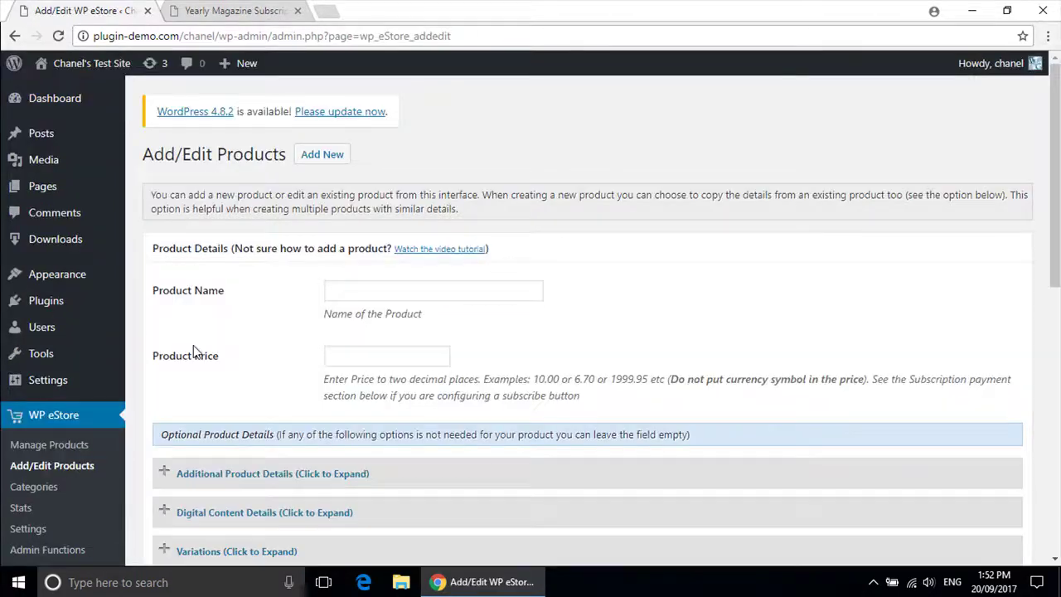
Step: Name the product 'Magazine subscription' and enter its price as '4.95 USD per month'
click(345, 287)
text(Ma)
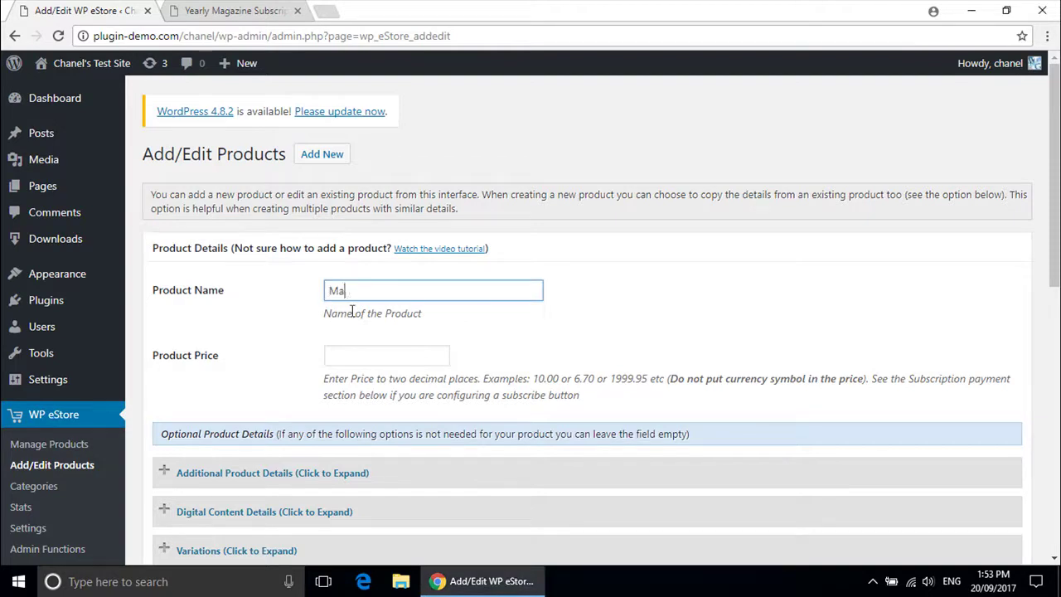
text(gazine subscription)
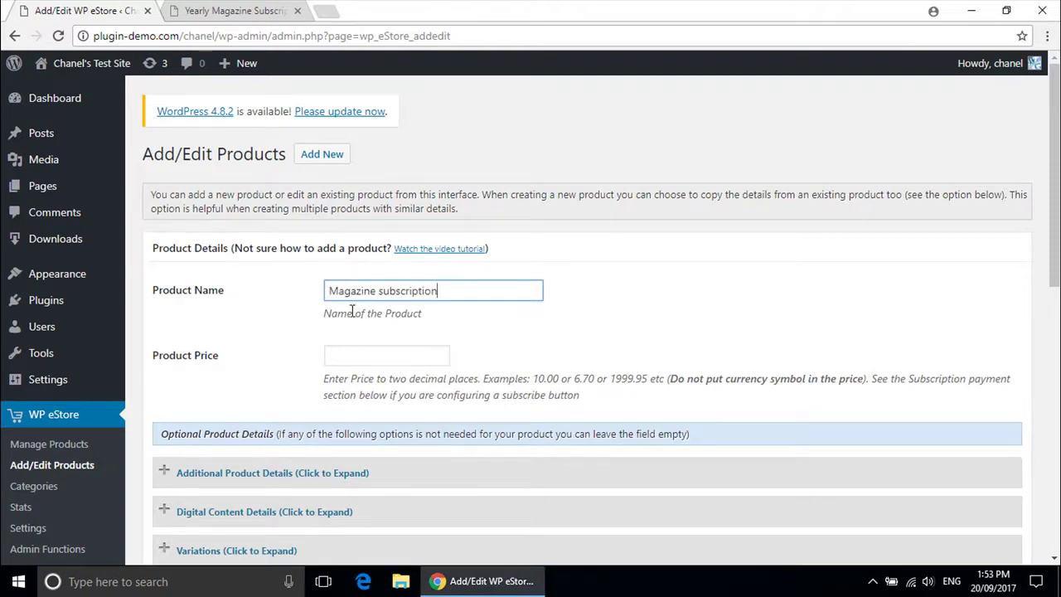
click(362, 354)
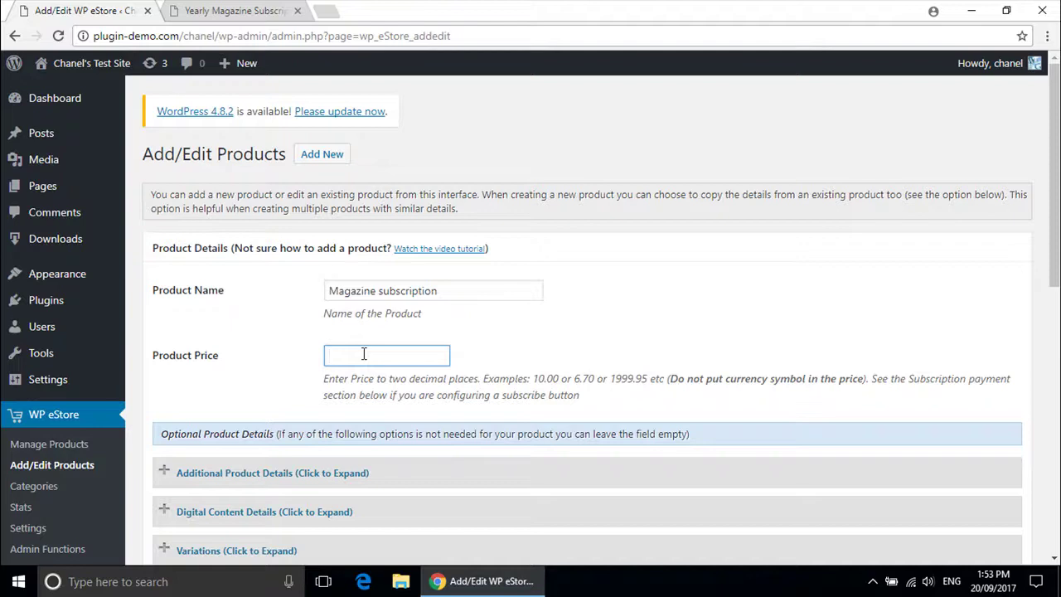
text(4.95 USD per month)
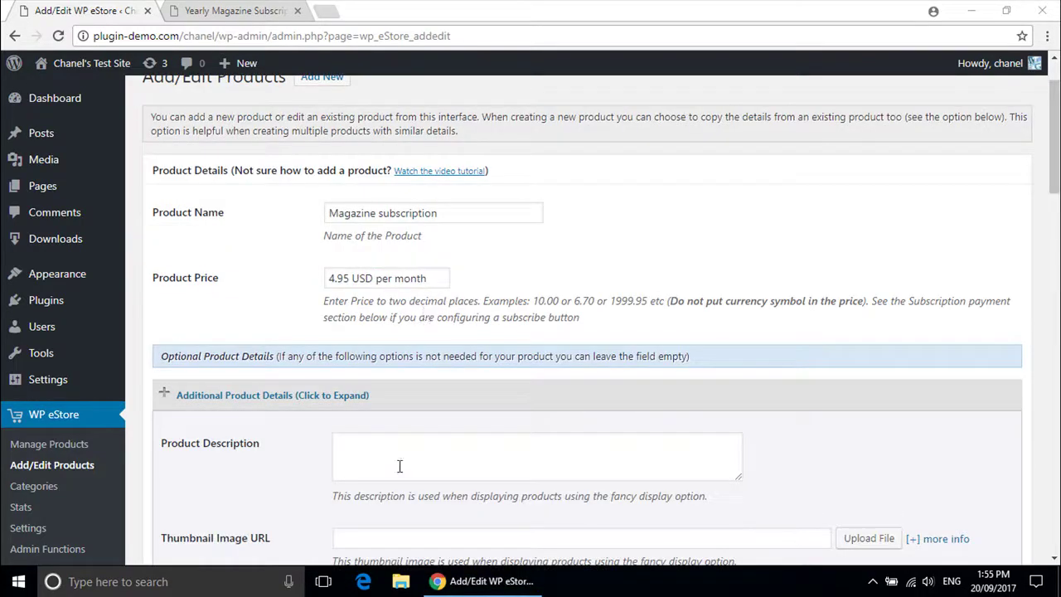
Step: Describe the product: one magazine monthly for a year, postage-free, 4.95 USD debited monthly
click(398, 466)
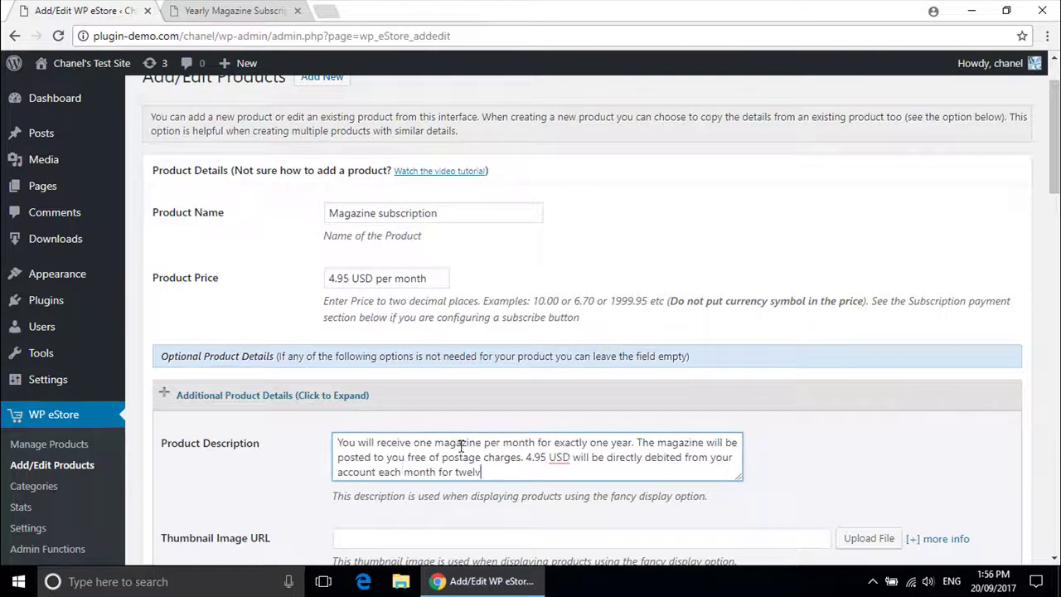
text(e months.)
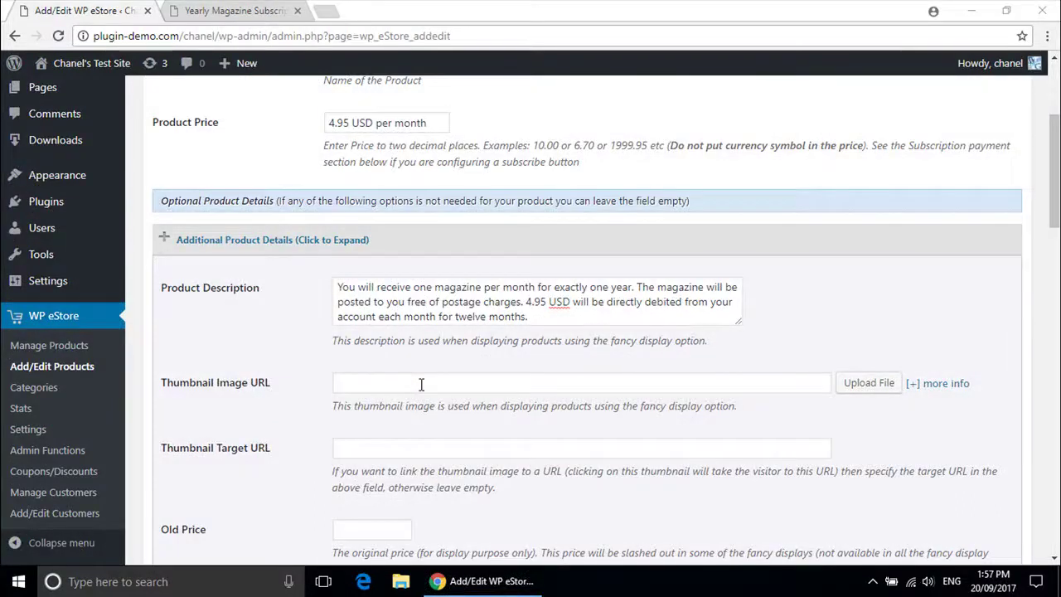
click(419, 384)
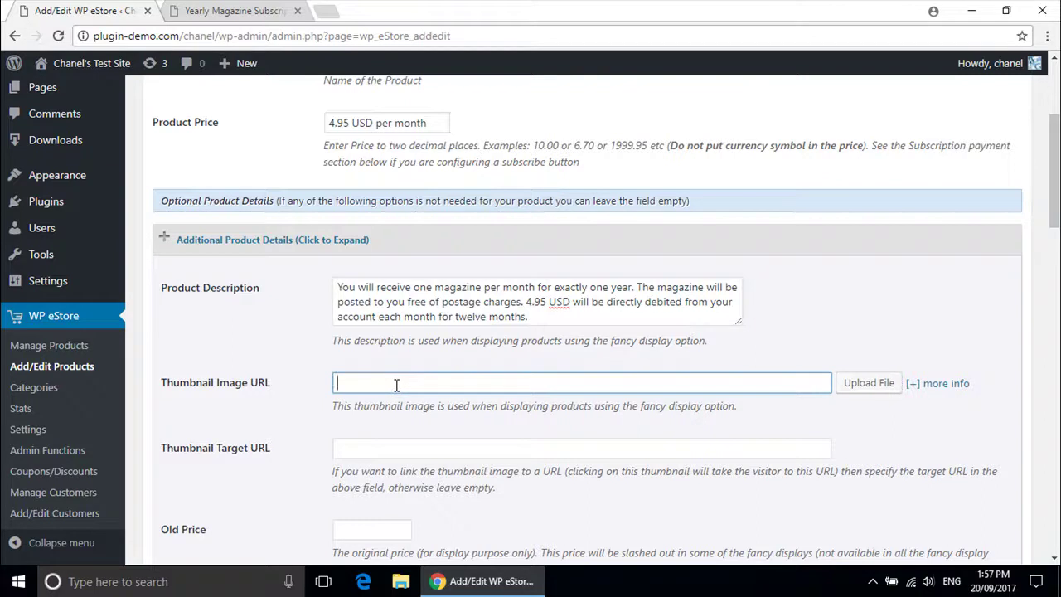
Step: Upload the magazine cover image and set it as the product's thumbnail image
click(881, 393)
click(522, 326)
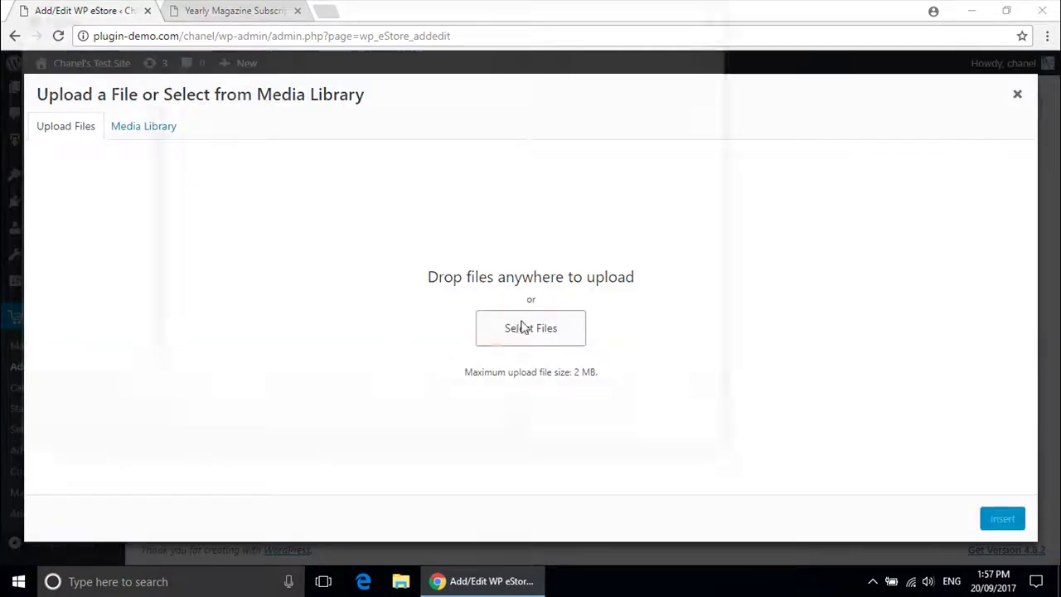
double_click(455, 195)
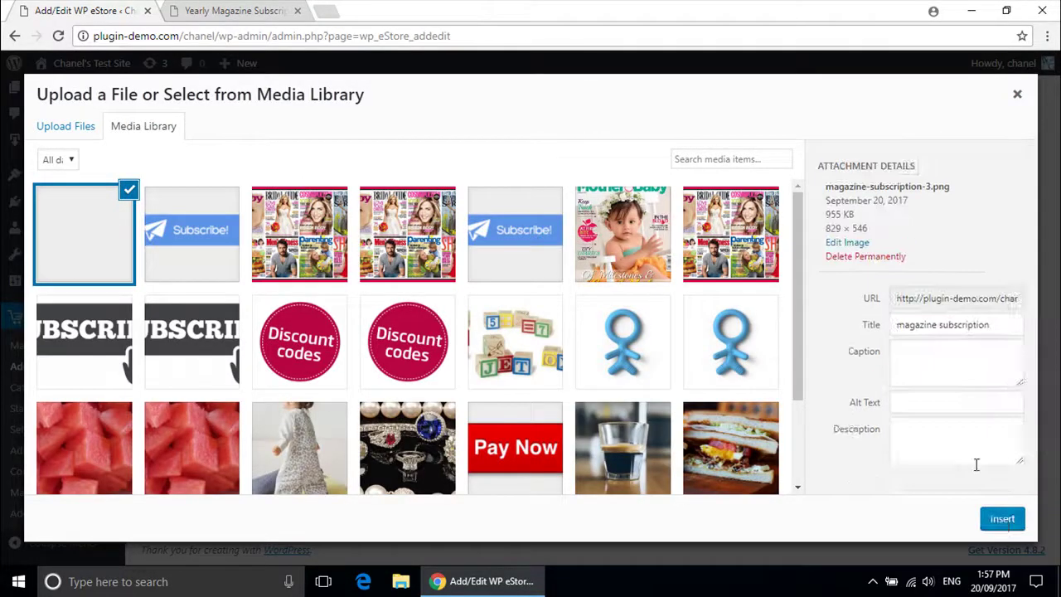
click(1002, 519)
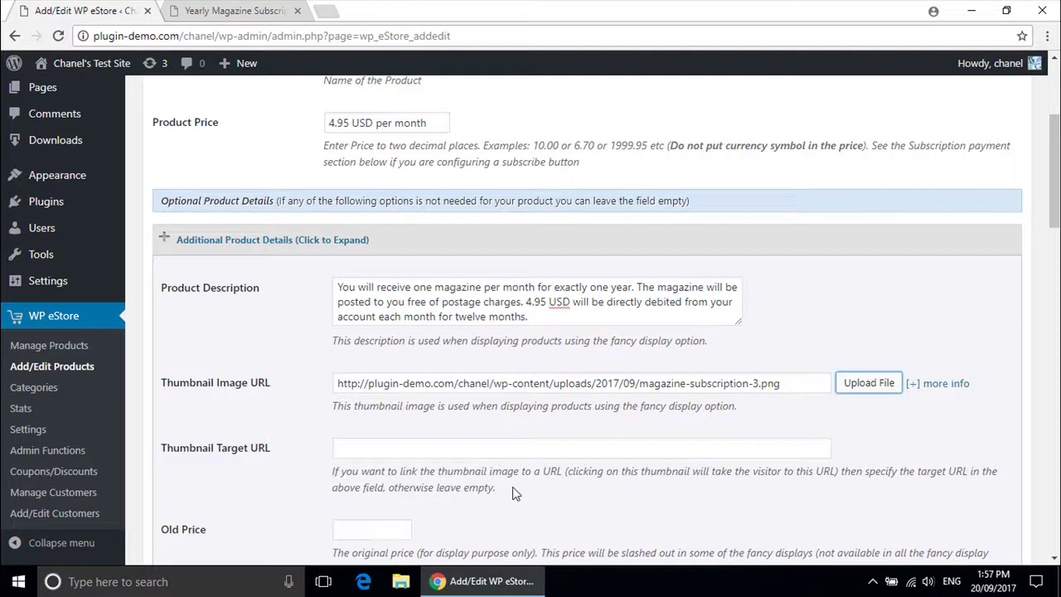
Step: Upload subscribe-button-2.png and set it as the product's button image
scroll(512, 486, down, 3)
scroll(501, 473, down, 3)
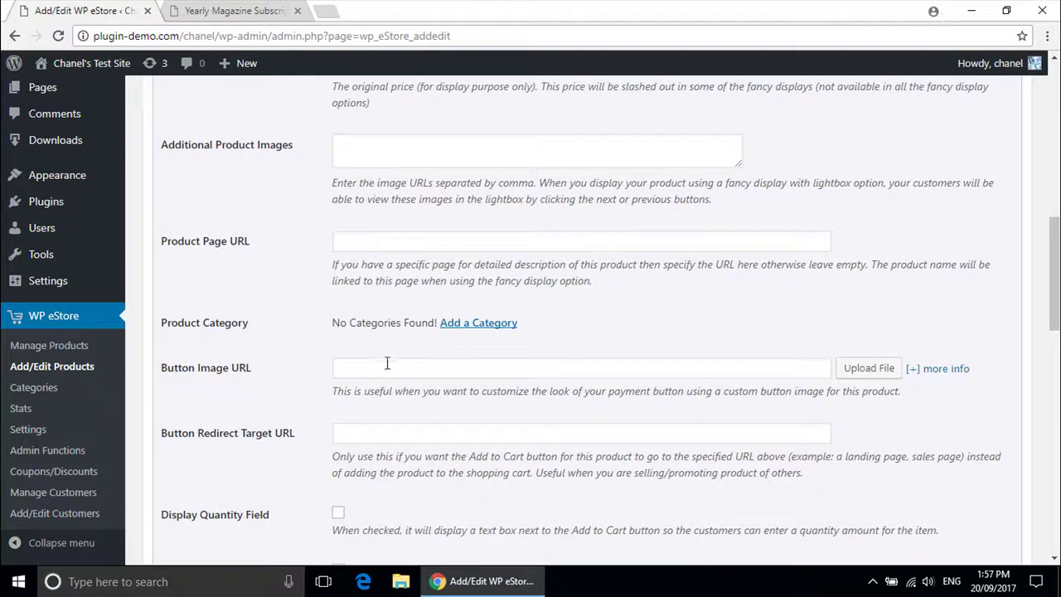
click(391, 366)
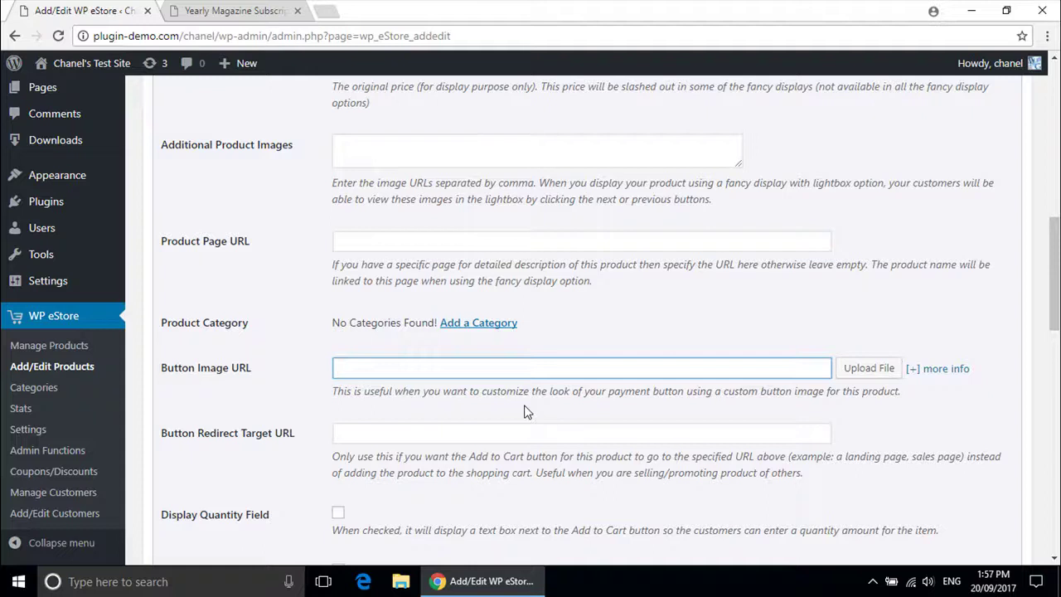
click(881, 368)
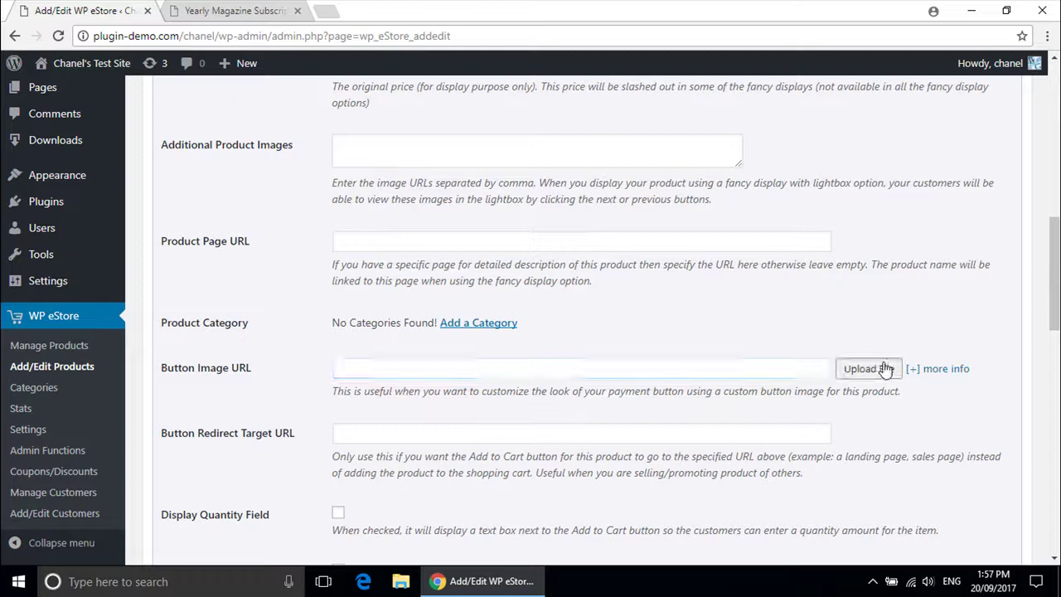
click(522, 331)
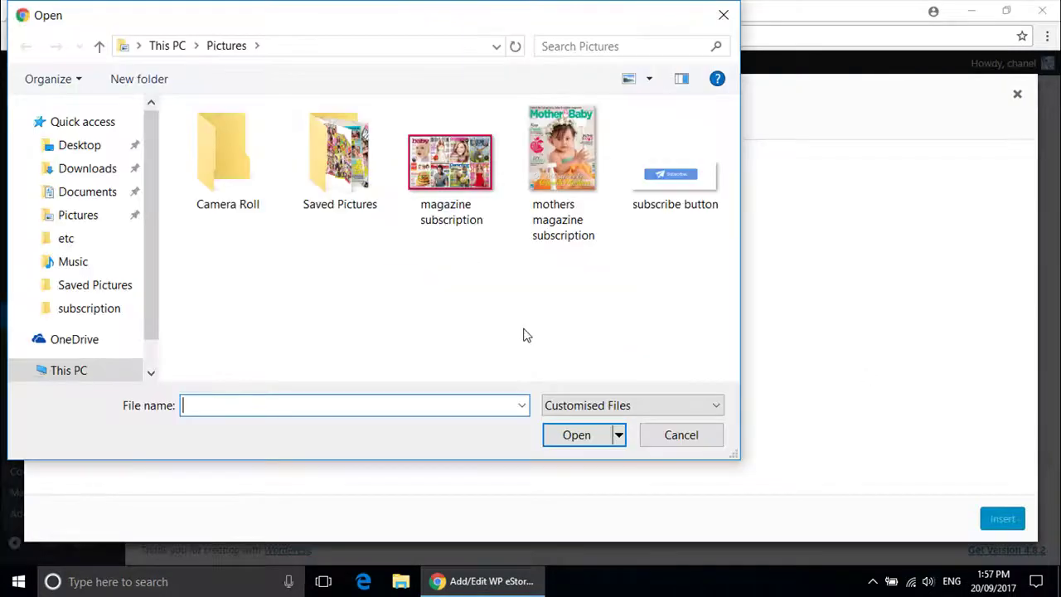
double_click(672, 199)
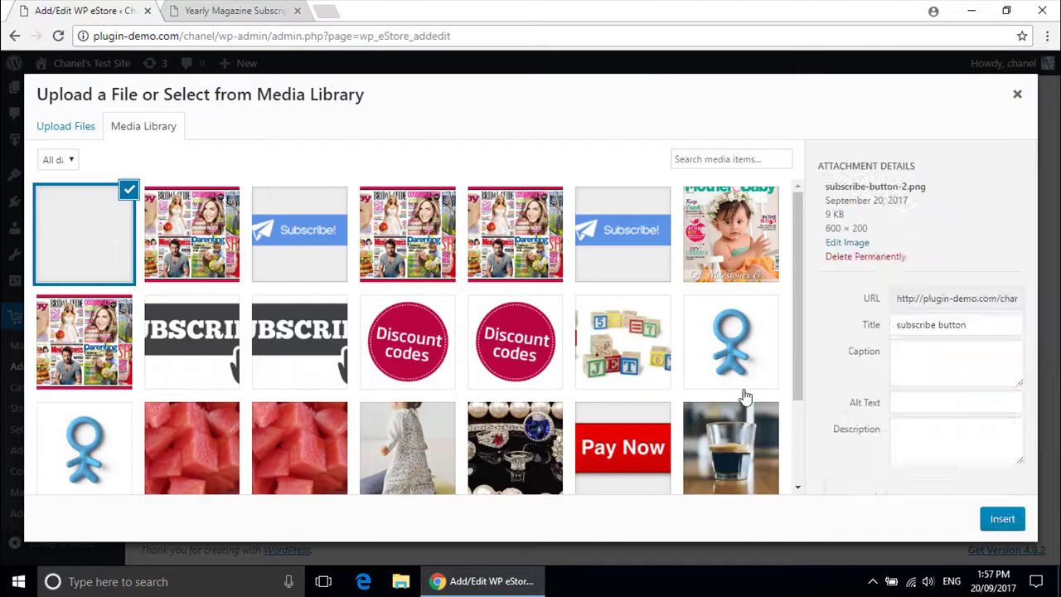
click(1002, 518)
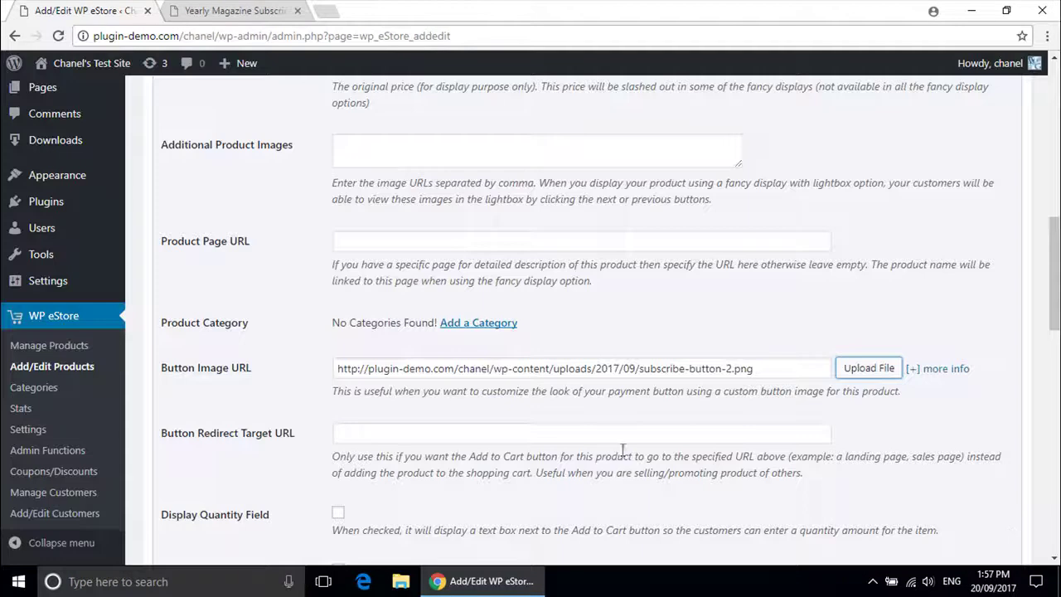
Step: Expand the Subscription/Recurring Payment settings and set the recurring billing amount to 4.95
scroll(462, 428, down, 5)
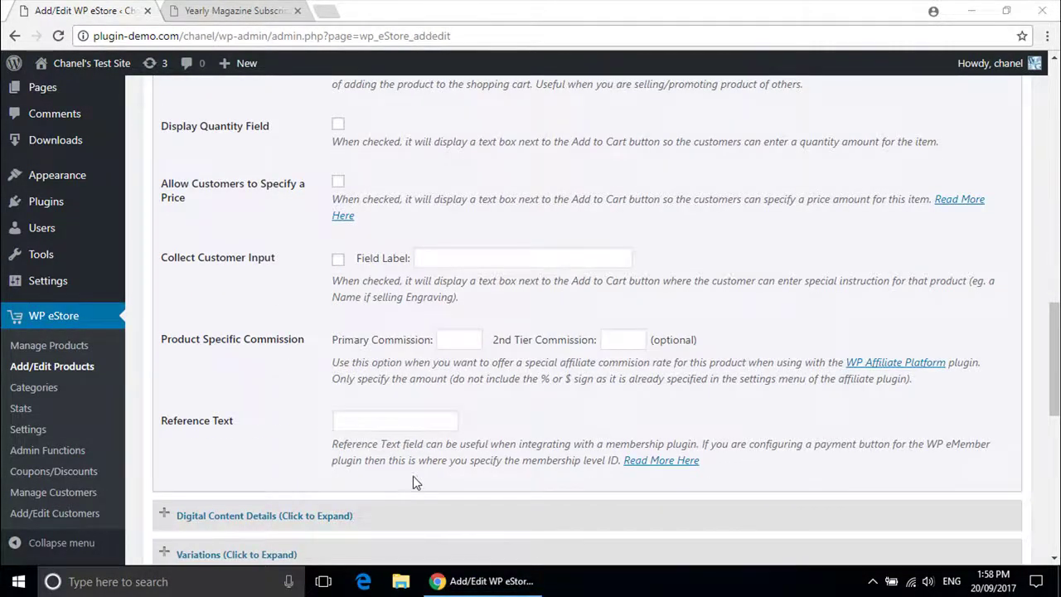
scroll(414, 480, down, 1)
scroll(413, 481, down, 4)
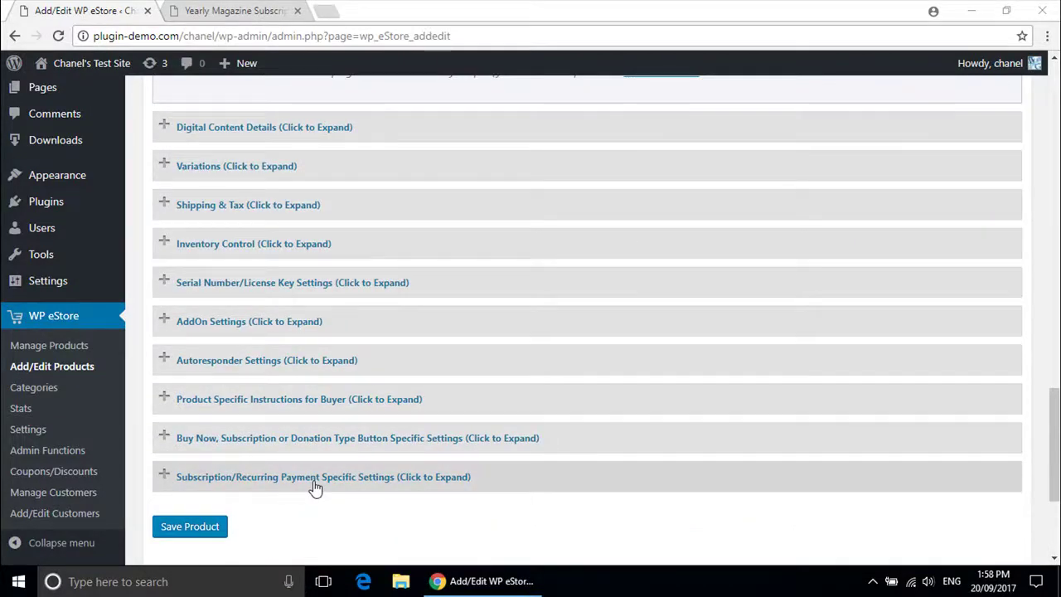
click(314, 485)
scroll(315, 479, down, 2)
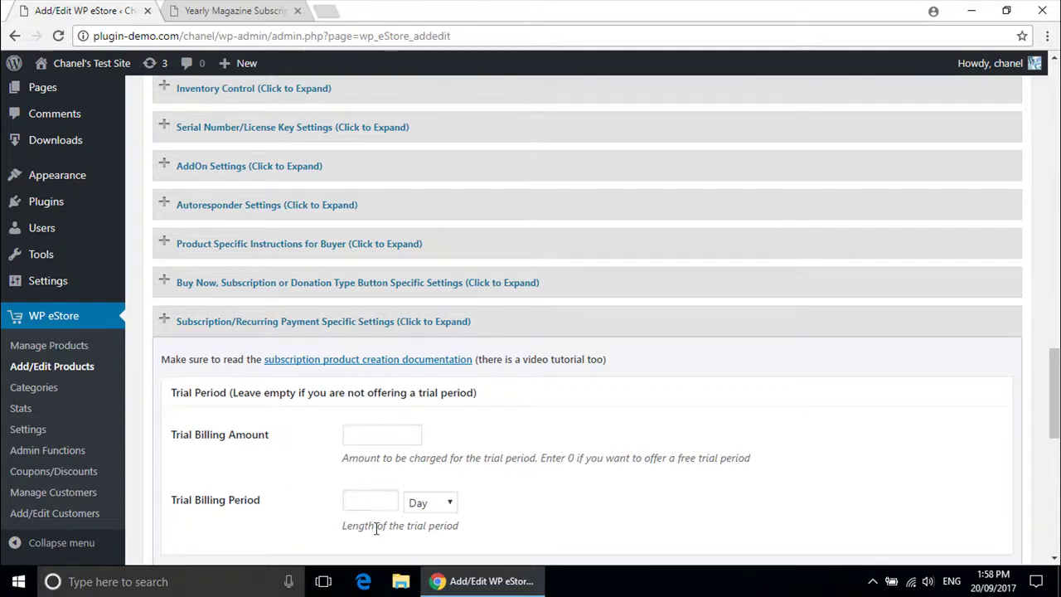
scroll(364, 501, down, 3)
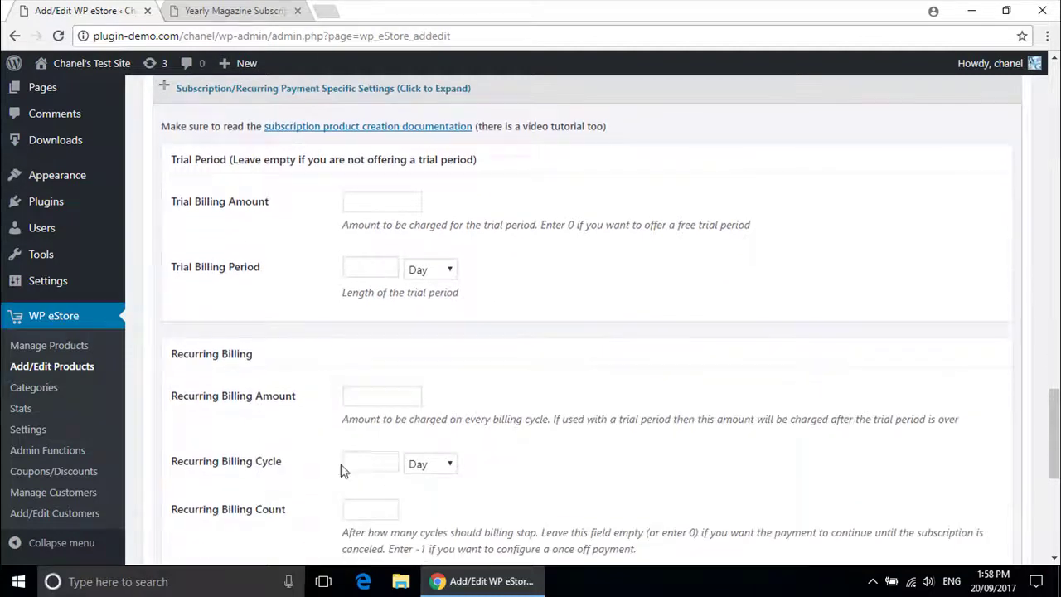
scroll(339, 470, down, 1)
click(359, 315)
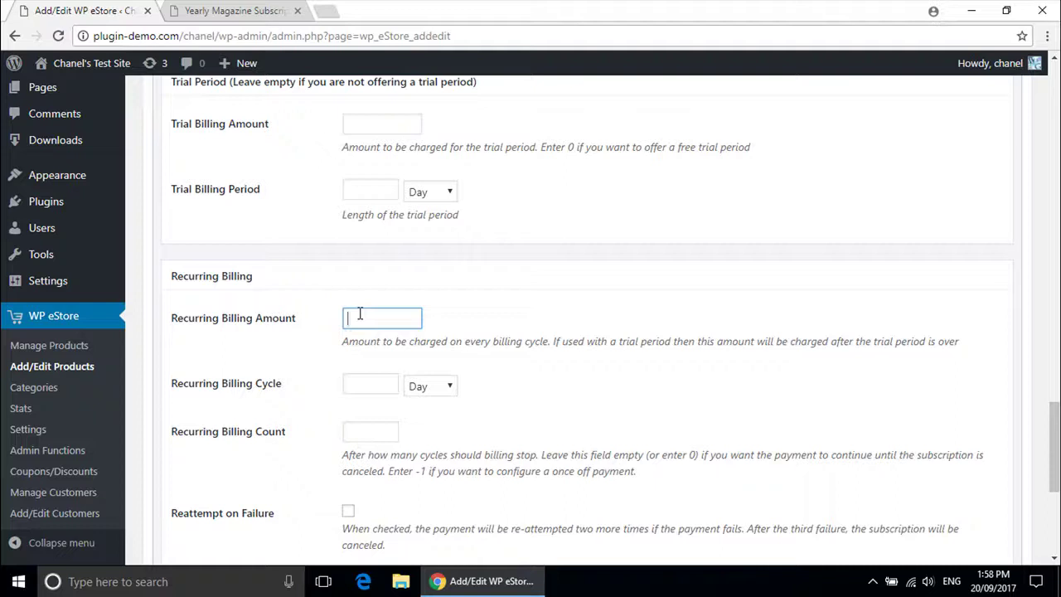
text(4.95)
Step: Set the billing cycle to 1 Month and the billing count to 12
click(377, 382)
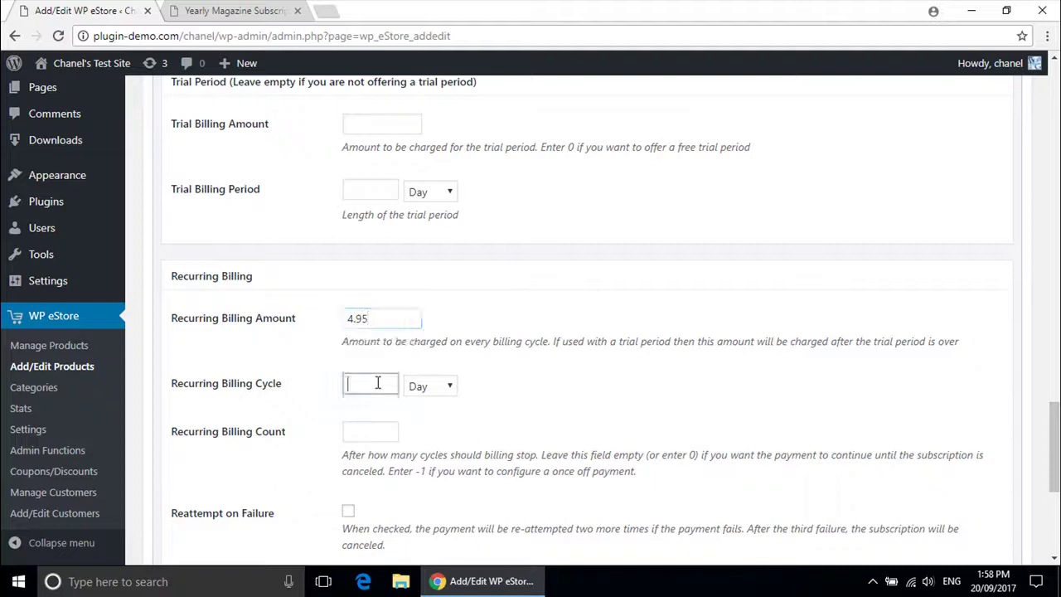
text(1)
click(448, 389)
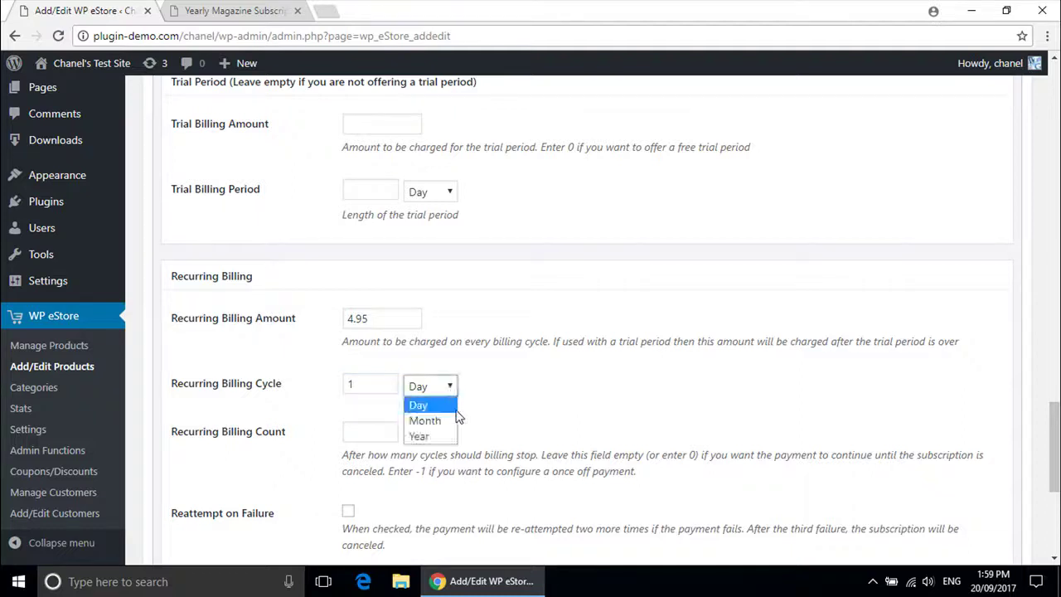
click(423, 420)
click(364, 431)
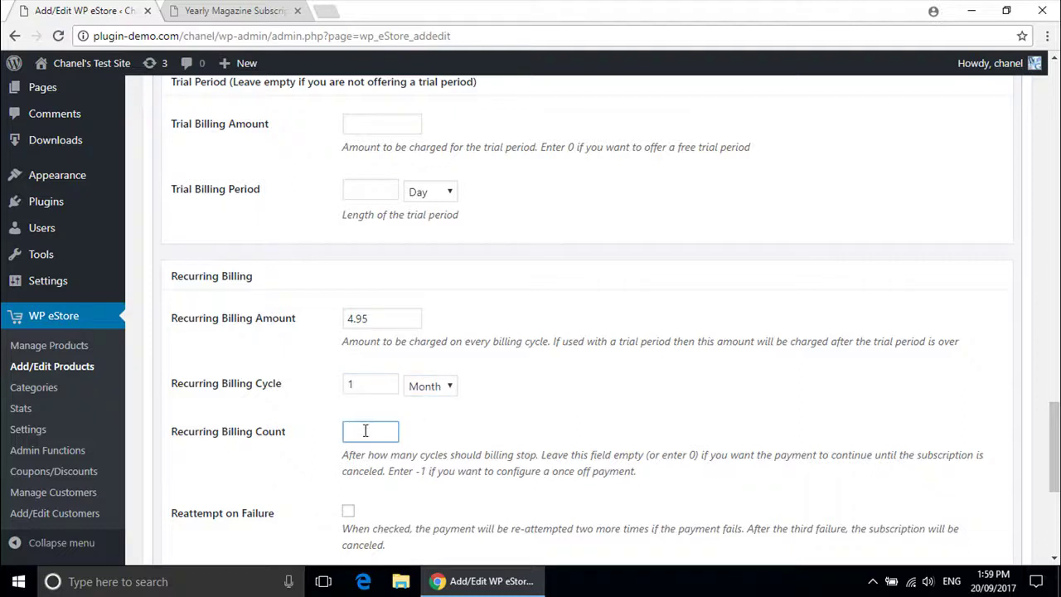
text(12)
click(433, 460)
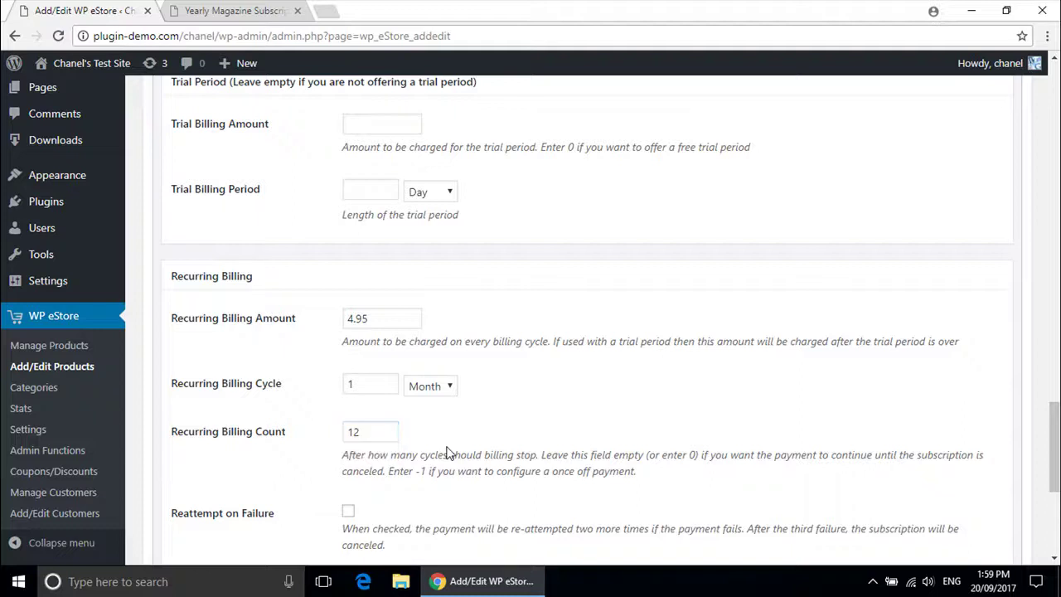
Step: Select the saved Magazine subscription product's ID, 7, to note it
scroll(350, 457, down, 2)
scroll(350, 456, down, 1)
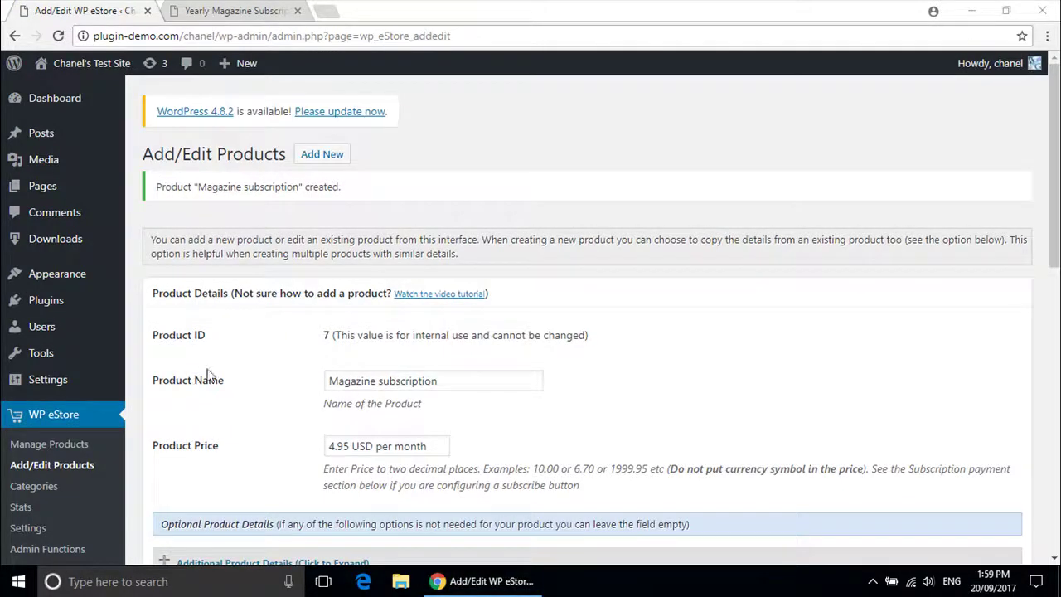
mouse_move(323, 335)
mouse_down()
mouse_move(360, 340)
mouse_move(332, 338)
mouse_up()
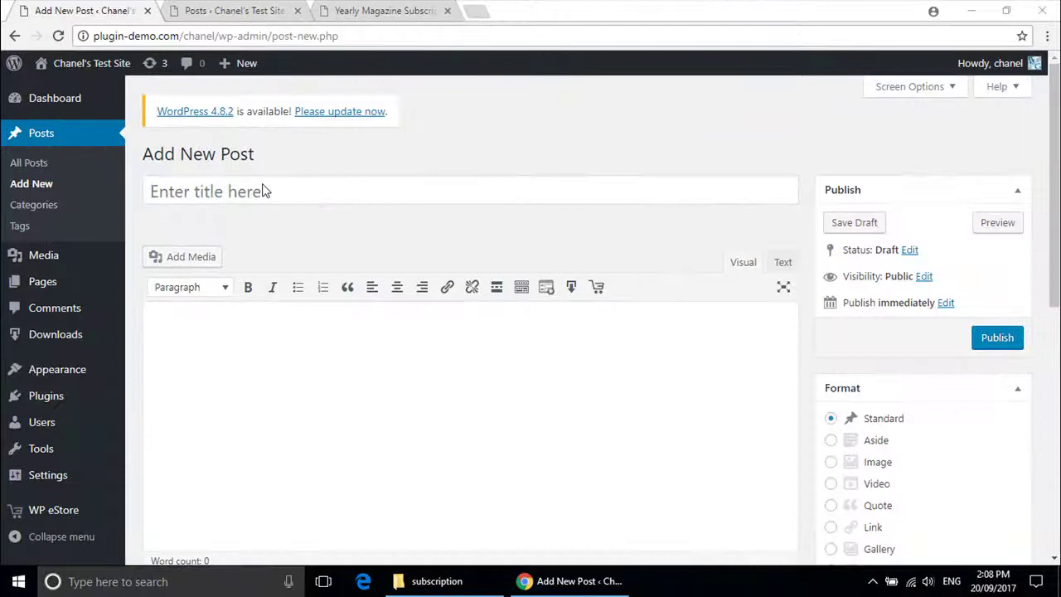
Step: Title the post 'Magazine Subscription' and insert [wp_eStore_subscribe_fancy id=7] into its body
click(264, 191)
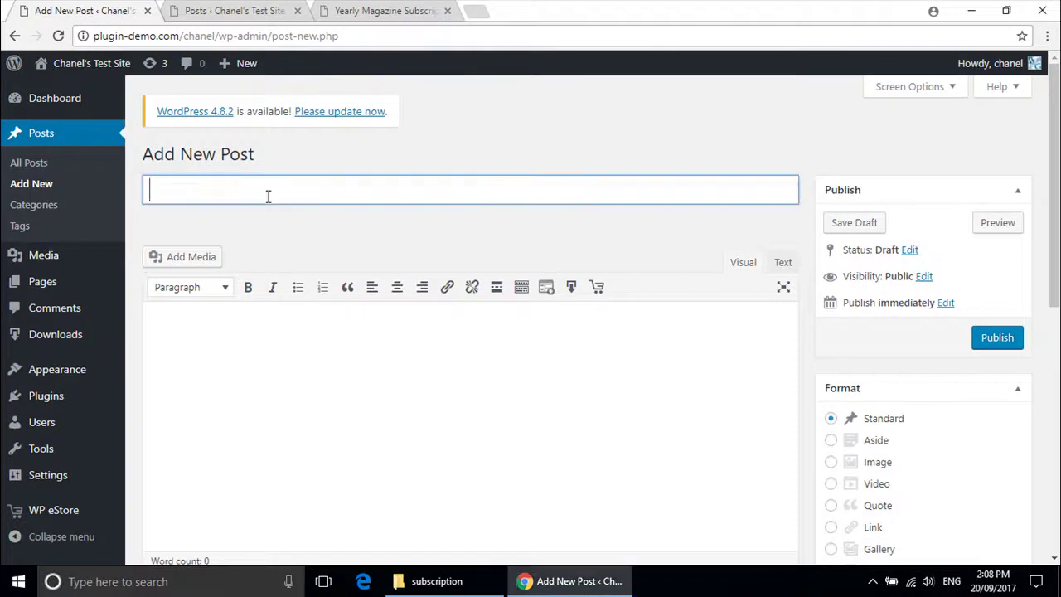
text(Magazine Subscription)
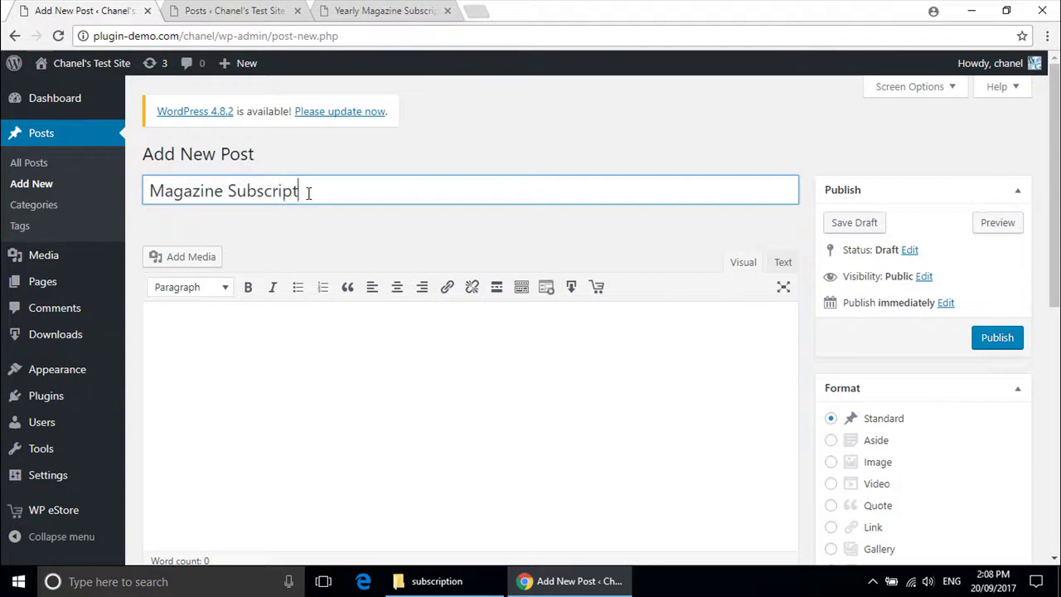
click(232, 329)
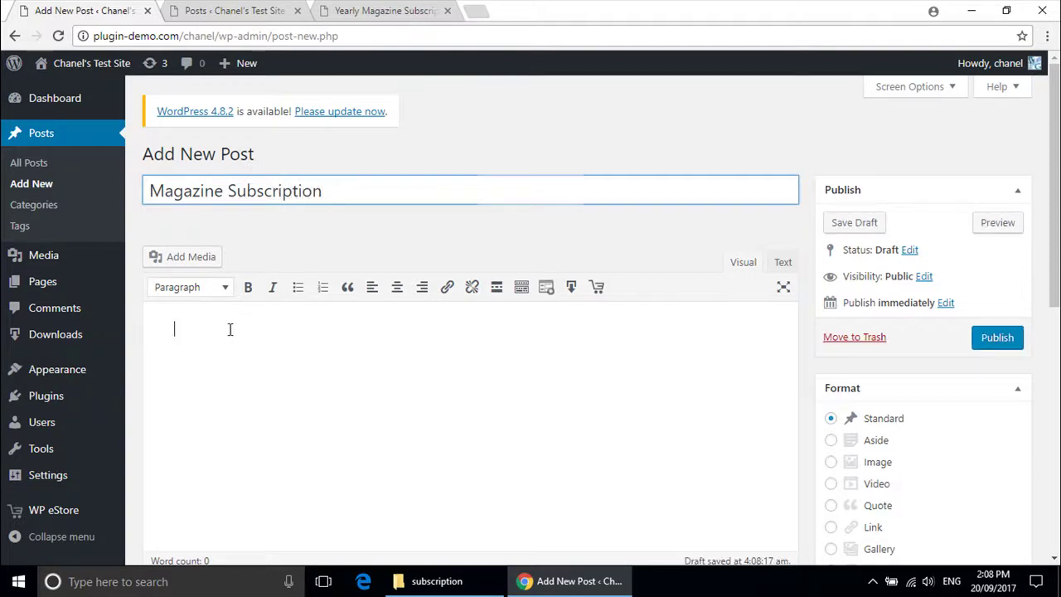
click(596, 290)
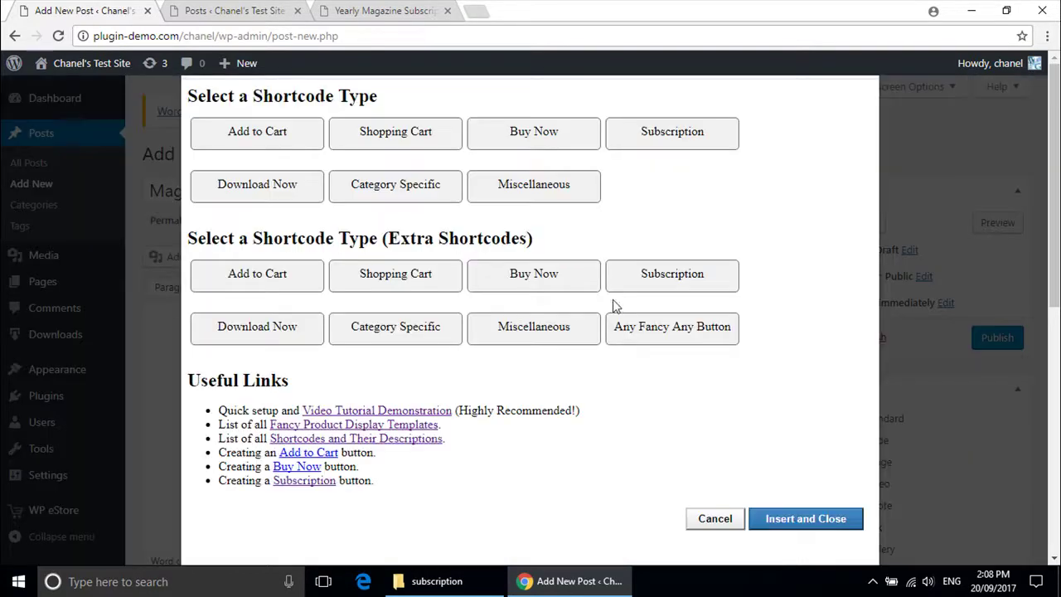
click(650, 139)
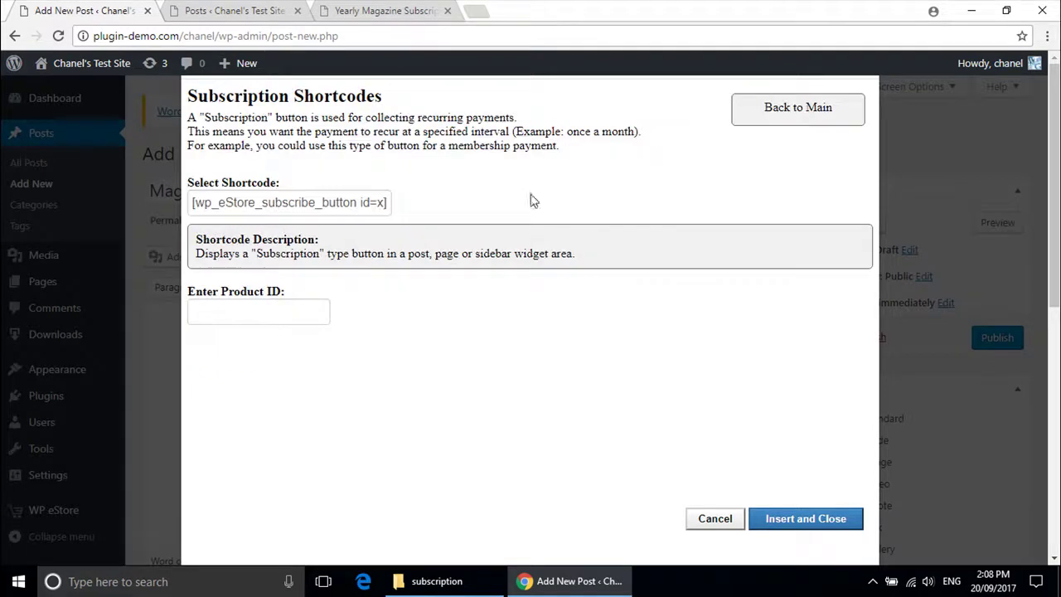
click(292, 209)
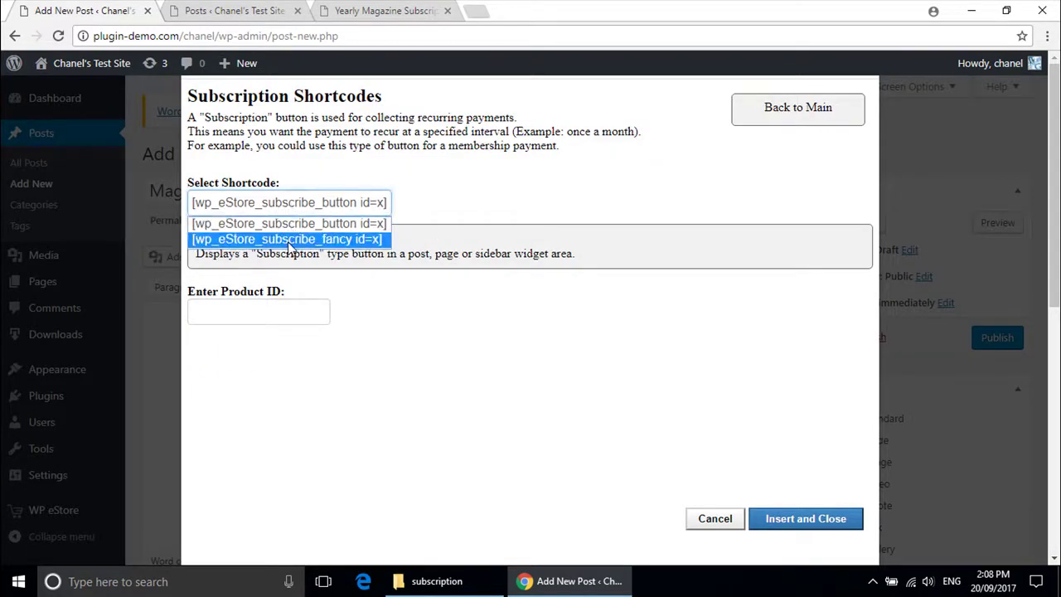
click(290, 239)
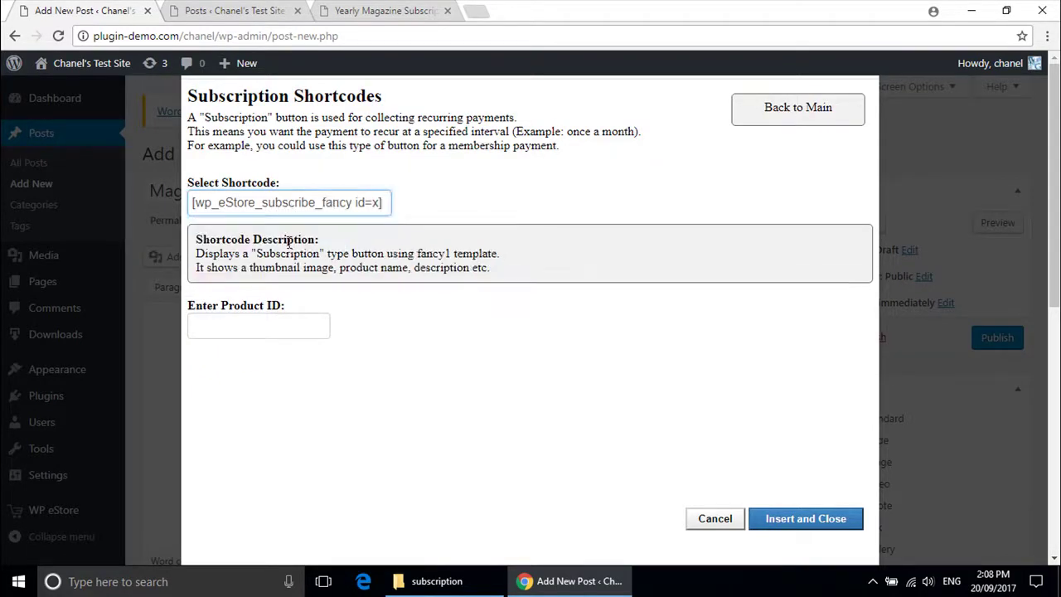
click(282, 325)
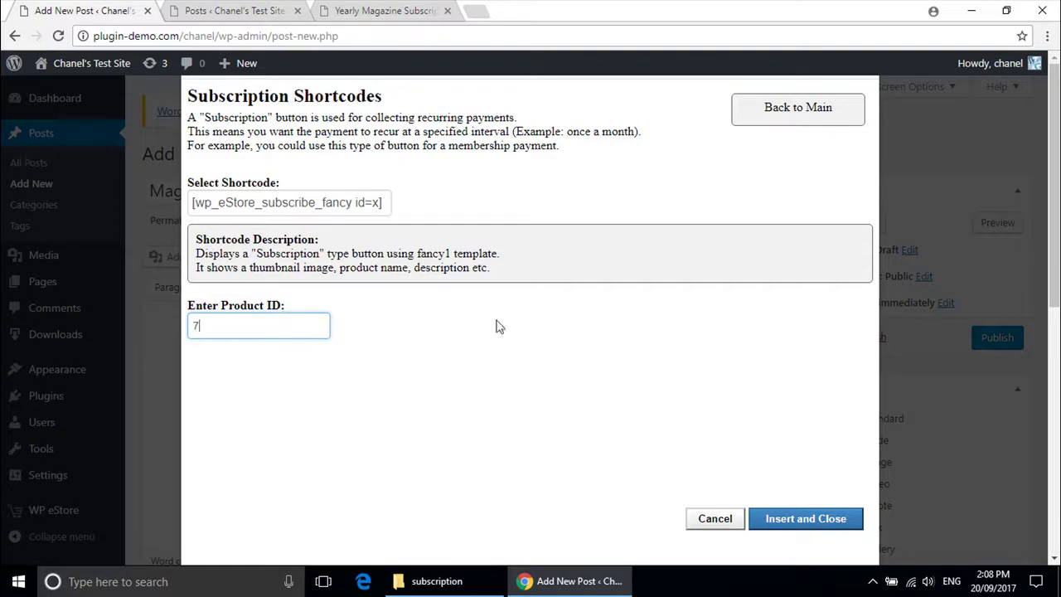
click(847, 522)
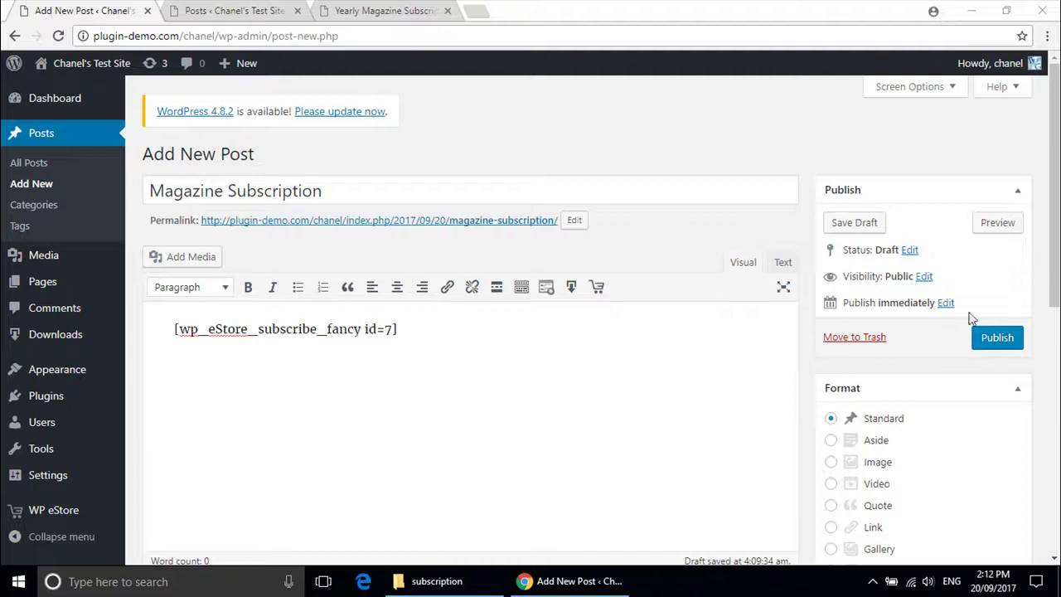
Step: Publish the Magazine Subscription post and try its Subscribe! button on the live page
click(994, 339)
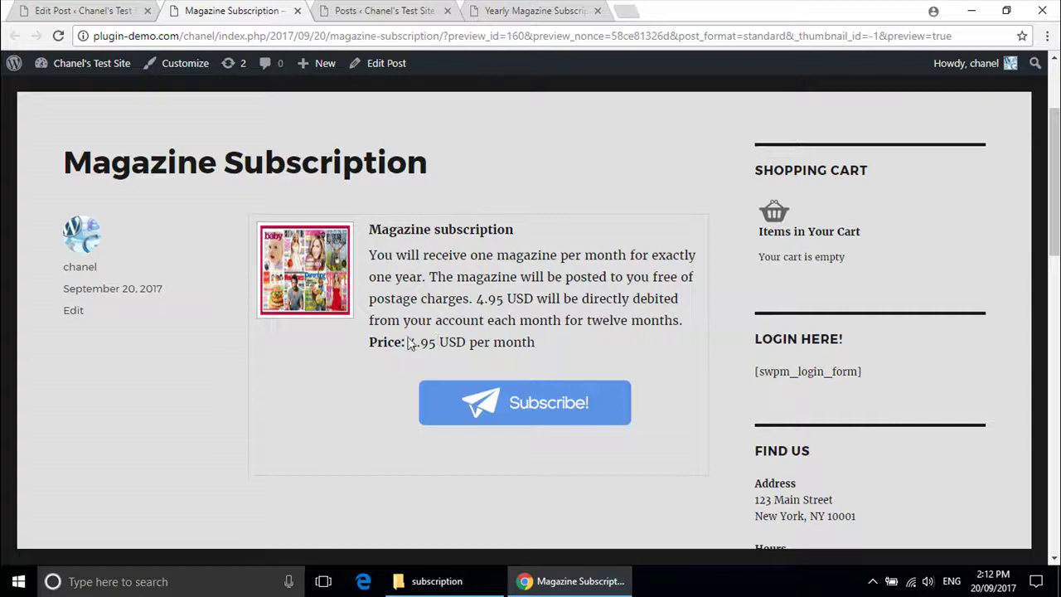
click(491, 403)
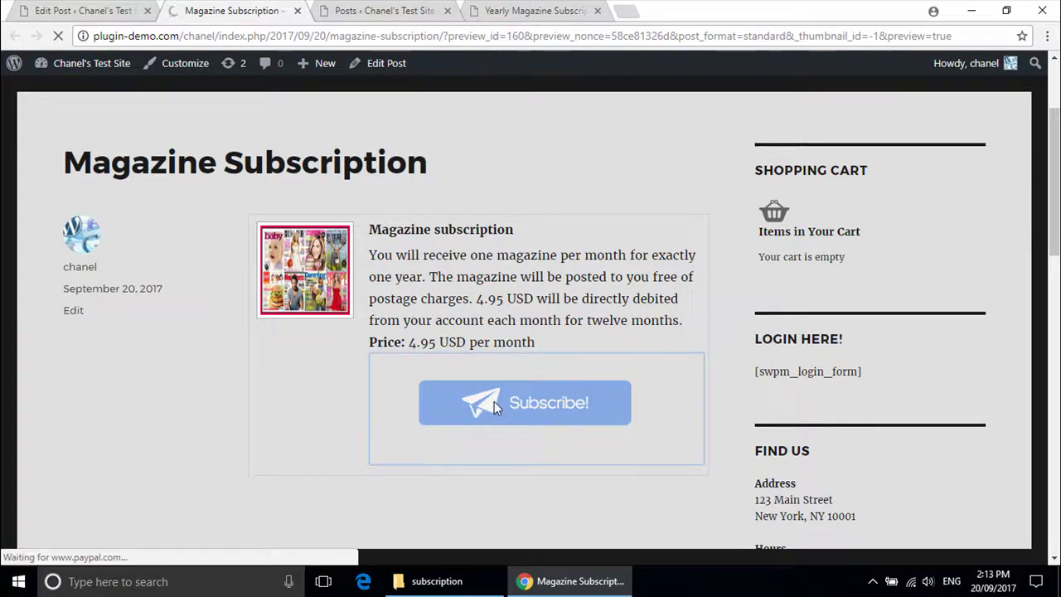